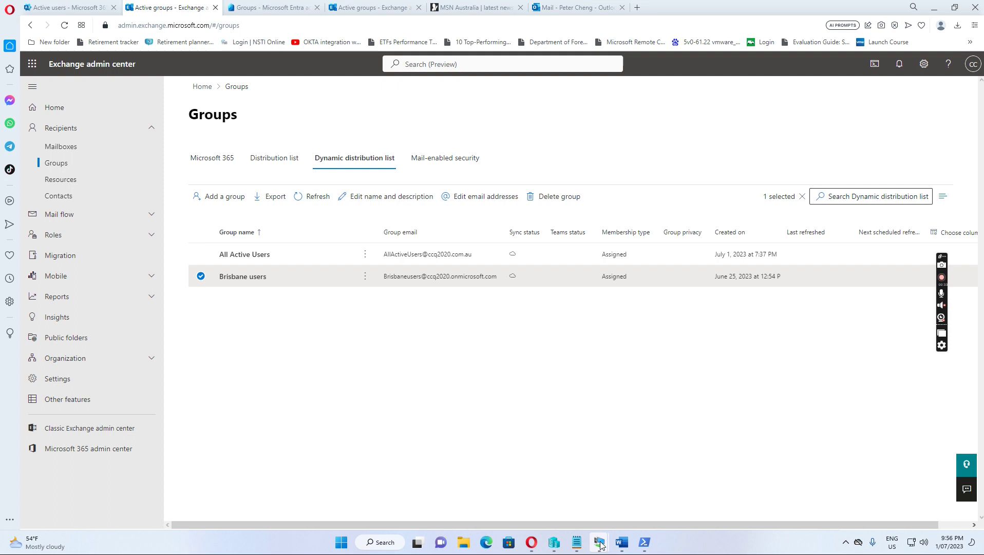
# Switch to the W2016DC-azure domain controller and open AG_Exective_members from Security Groups
pyautogui.moveTo(600, 542)
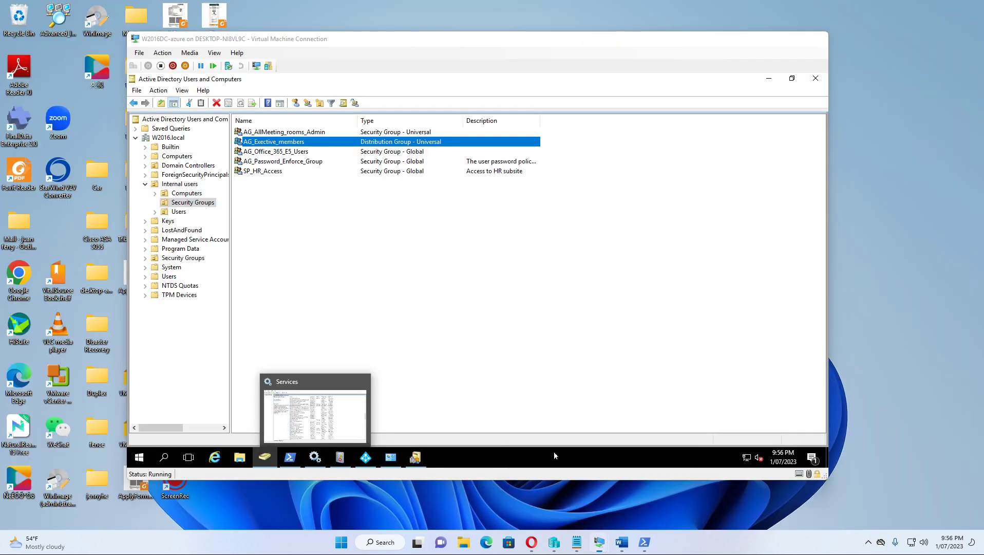
pyautogui.click(555, 453)
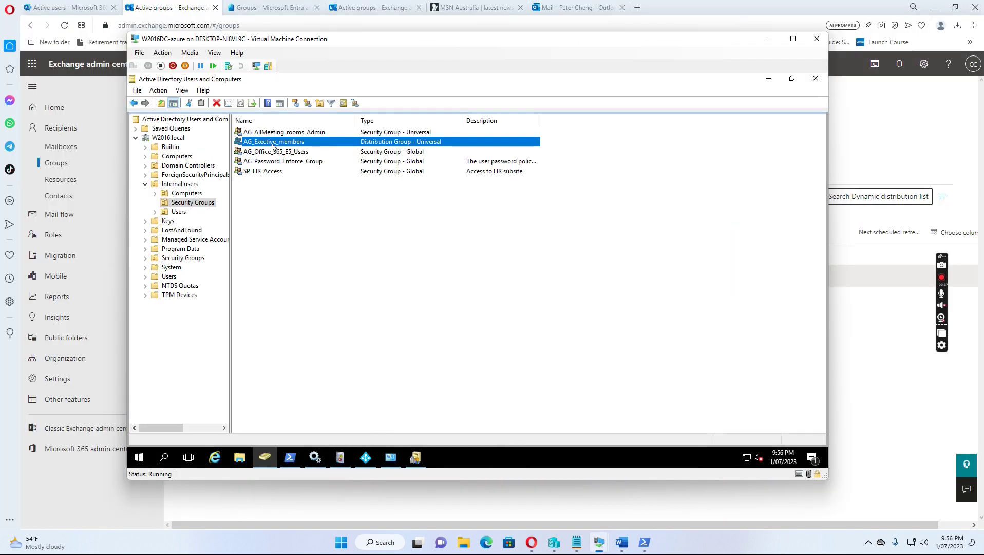
pyautogui.doubleClick(272, 147)
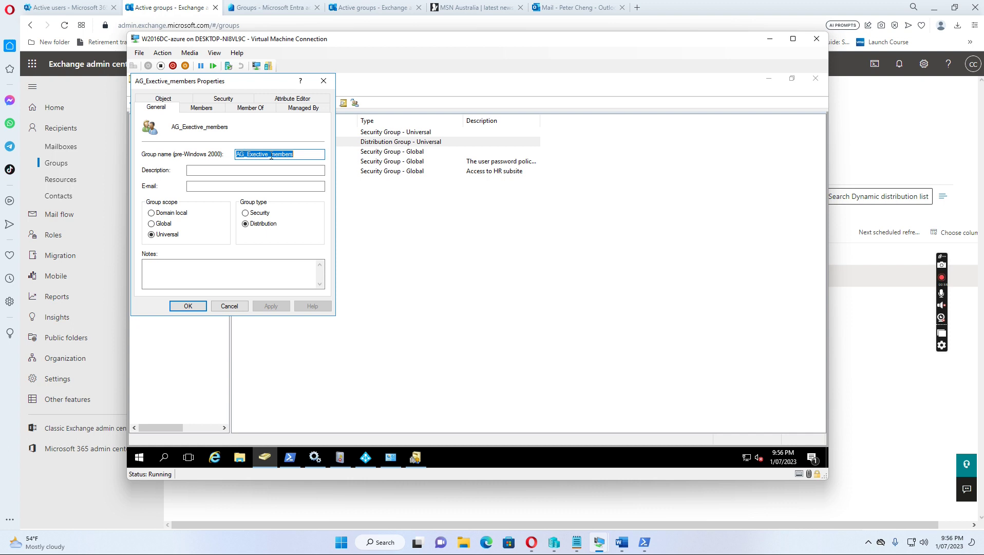
# Show the group's Attribute Editor and scroll down to the proxyAddresses attribute
pyautogui.click(292, 101)
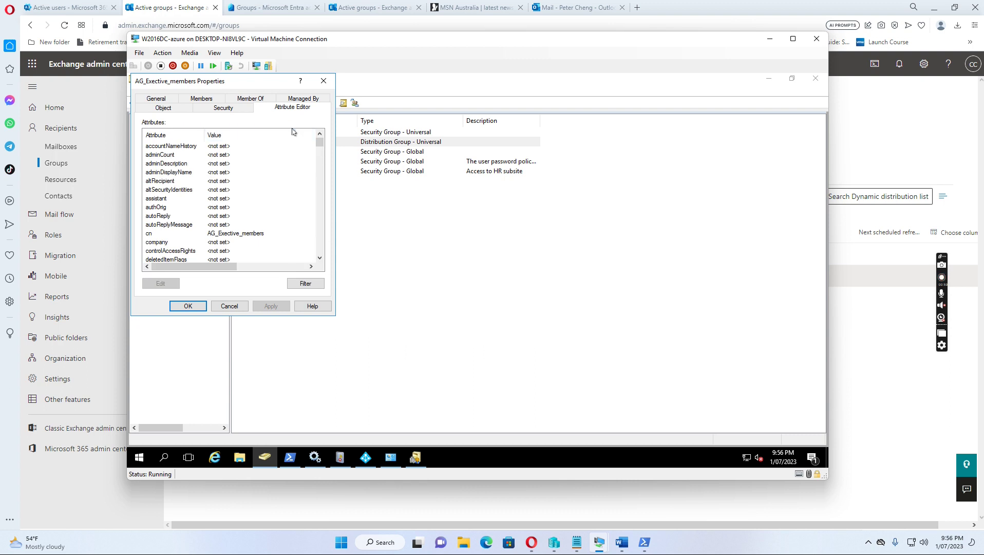
pyautogui.scroll(-8, 205, 203)
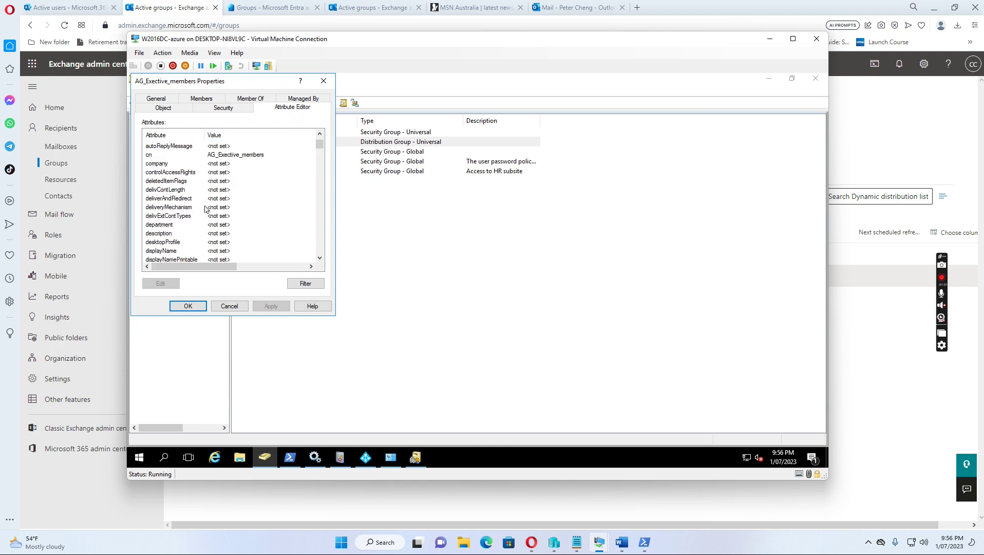
pyautogui.scroll(-15, 206, 211)
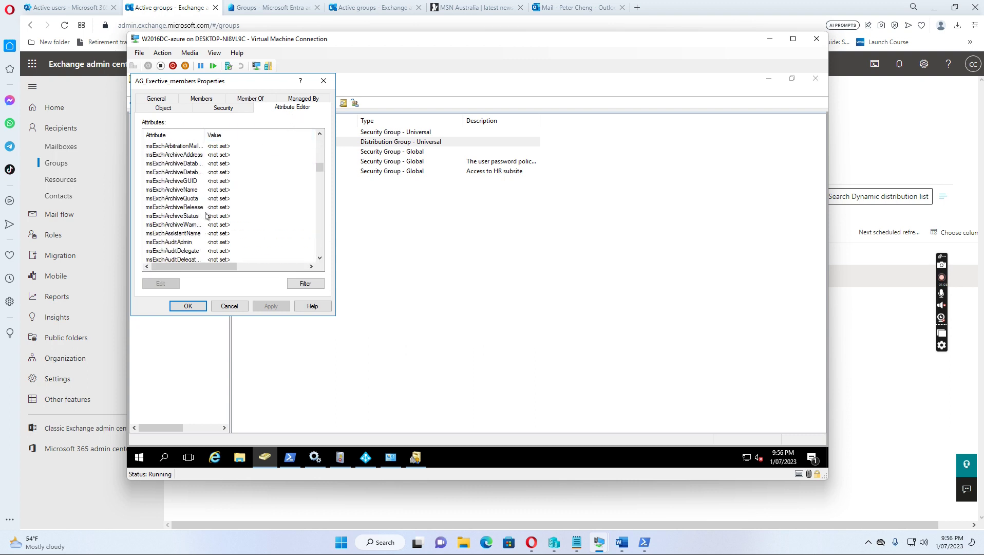
pyautogui.scroll(-3, 206, 216)
pyautogui.moveTo(320, 174); pyautogui.dragTo(321, 240)
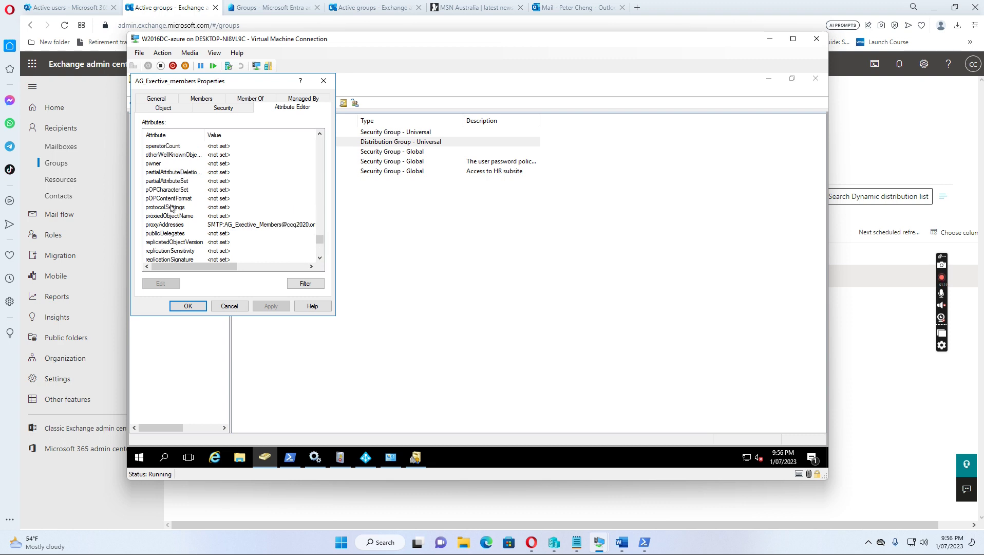
# Check the SMTP primary address in proxyAddresses, then apply the changes and close the properties
pyautogui.click(164, 226)
pyautogui.click(155, 284)
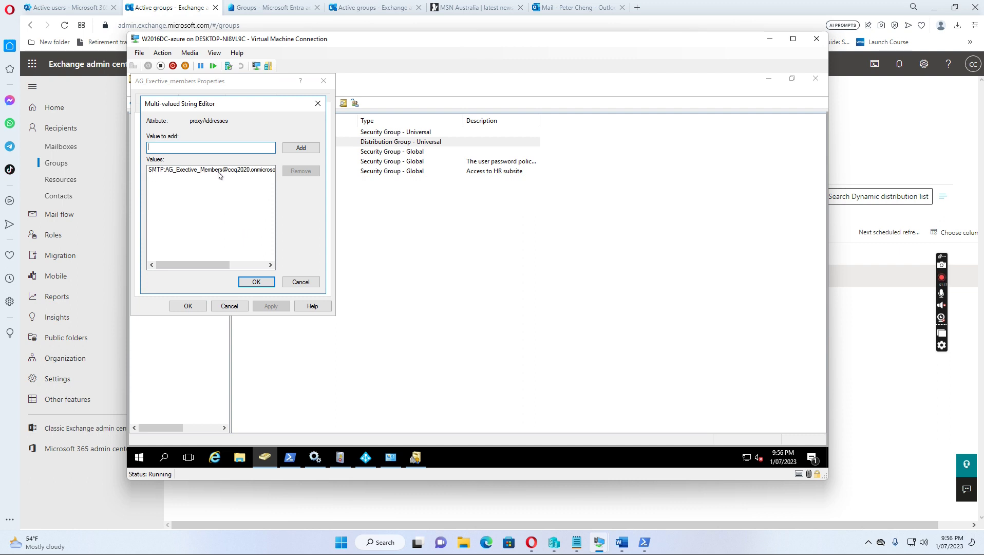
pyautogui.moveTo(213, 264); pyautogui.dragTo(233, 269)
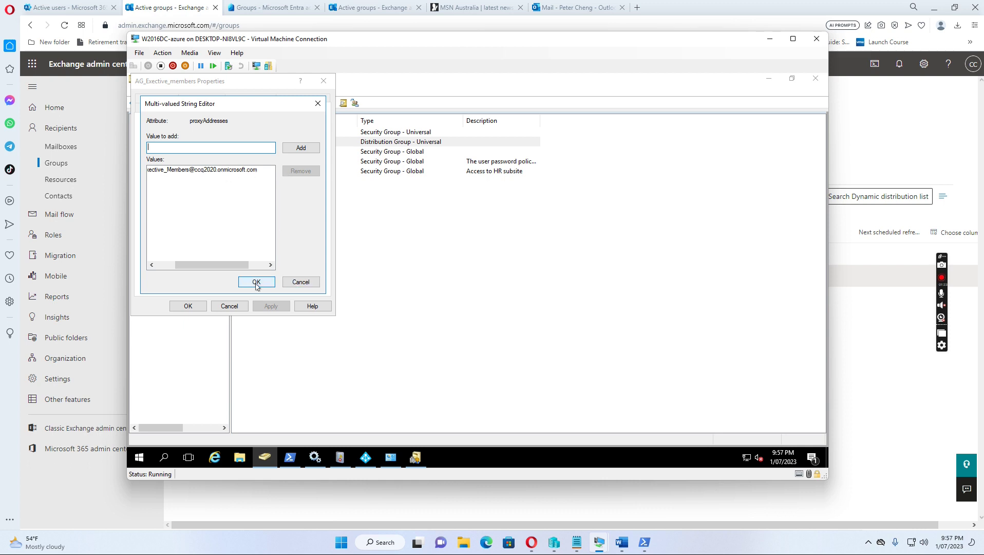
pyautogui.moveTo(214, 265); pyautogui.dragTo(195, 265)
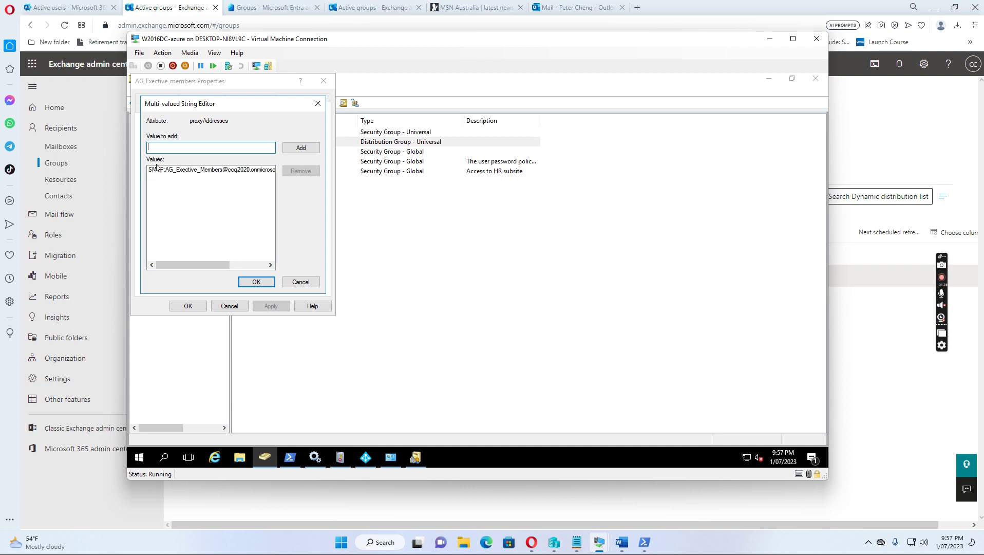
pyautogui.click(257, 283)
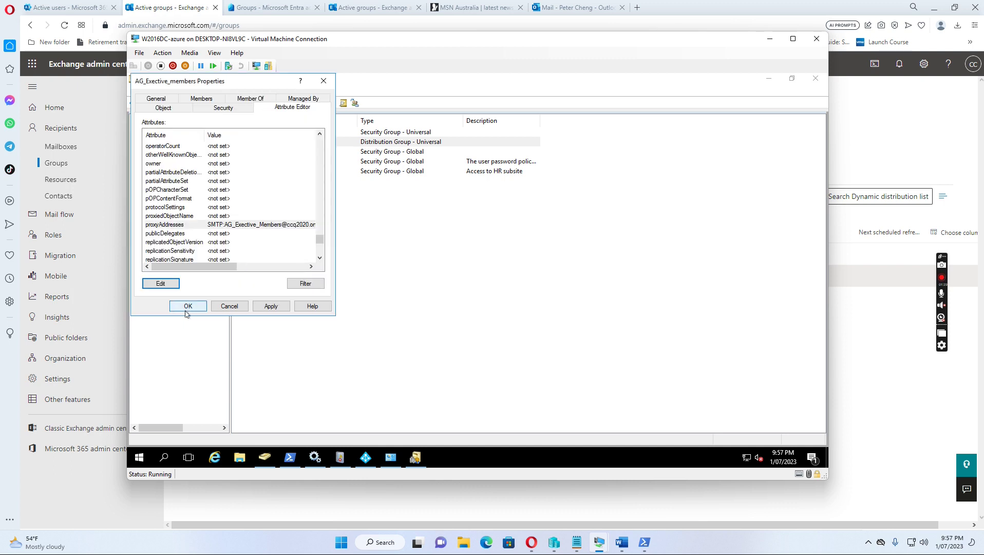
pyautogui.click(203, 99)
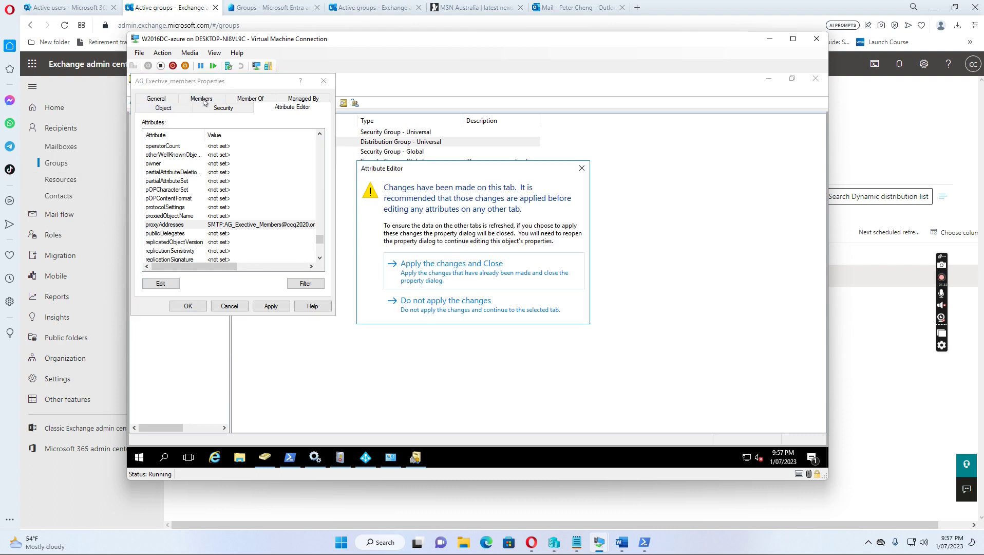
pyautogui.click(445, 276)
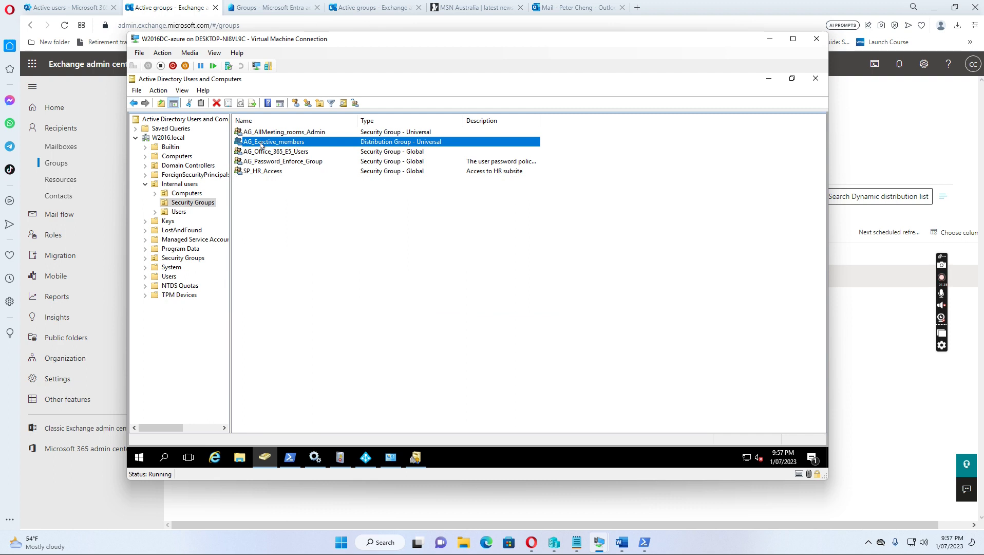
pyautogui.doubleClick(261, 144)
pyautogui.click(198, 108)
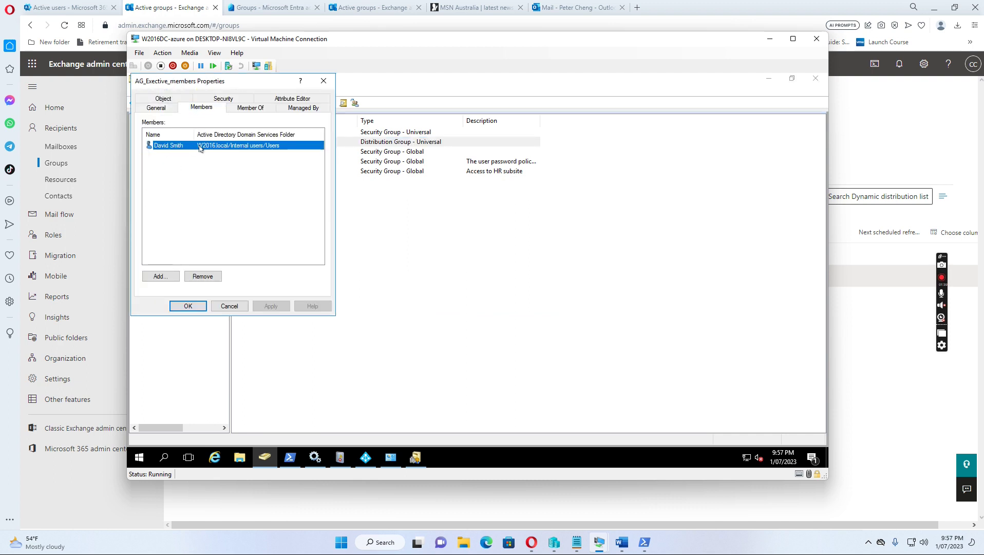
pyautogui.click(188, 306)
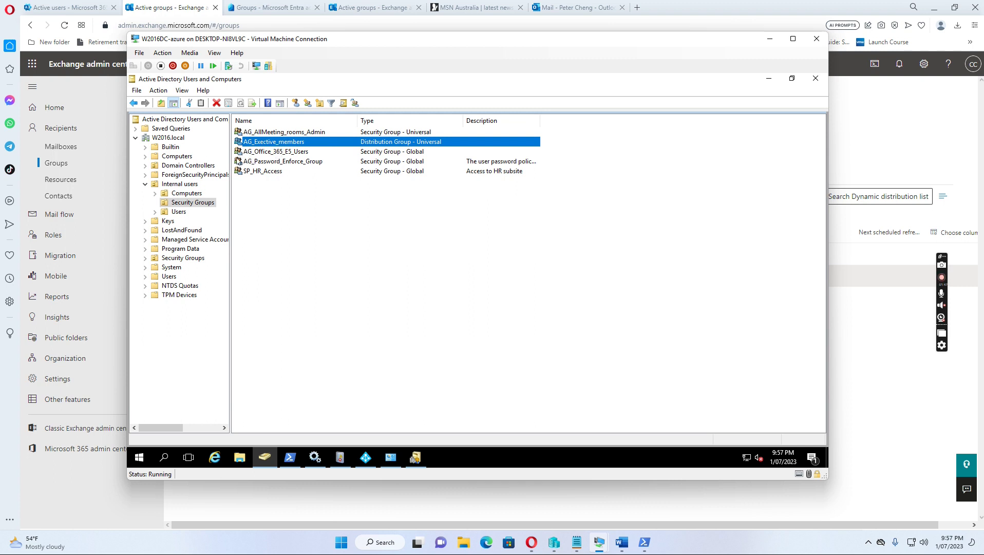
# Minimize the VM and open All Active Users under Dynamic distribution list
pyautogui.click(772, 41)
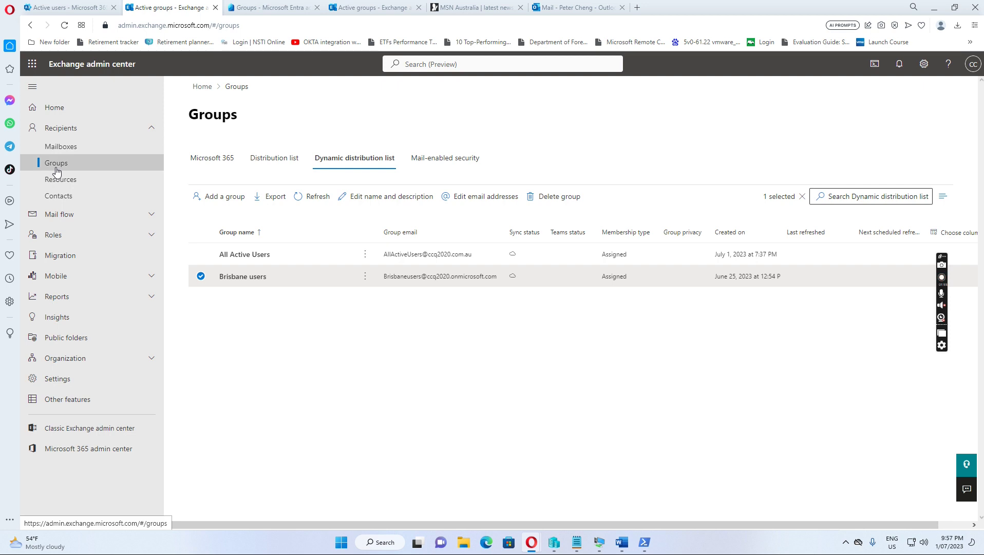
pyautogui.click(267, 163)
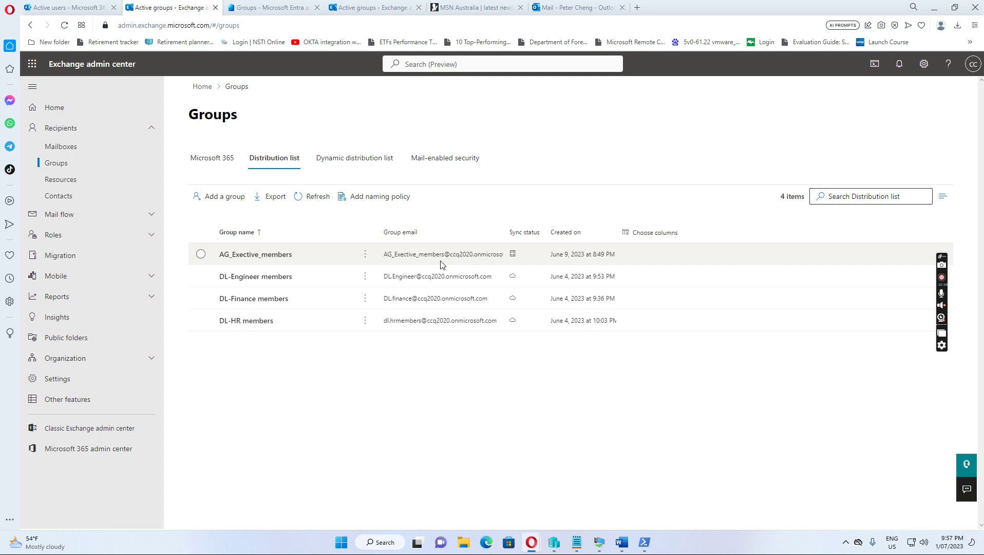
pyautogui.click(353, 162)
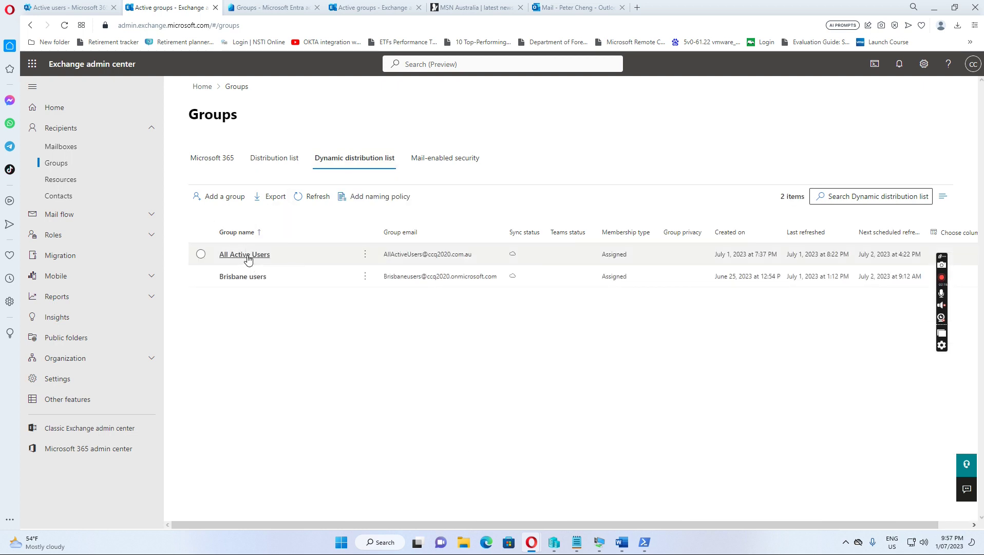
pyautogui.click(247, 256)
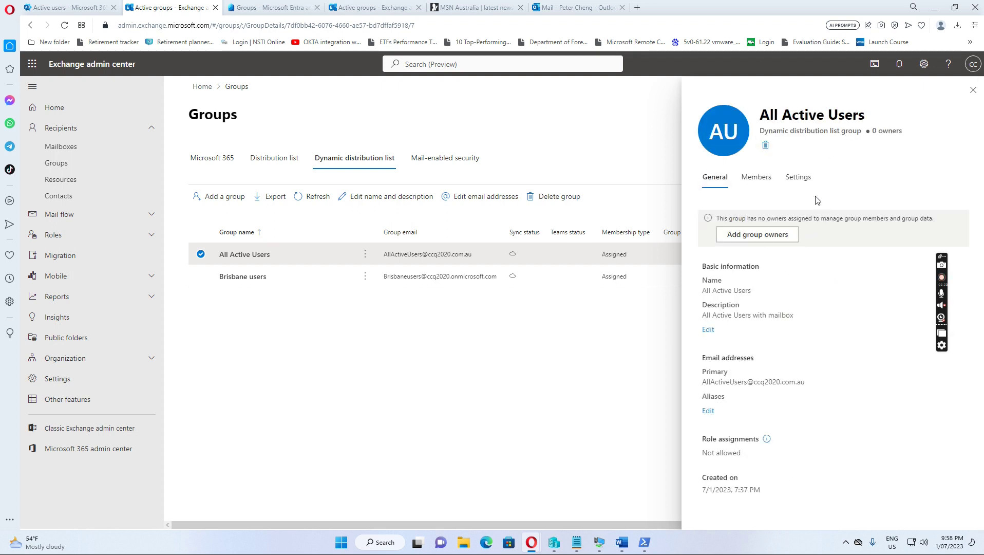
# Go to All Active Users' Settings and edit its delivery management
pyautogui.click(797, 184)
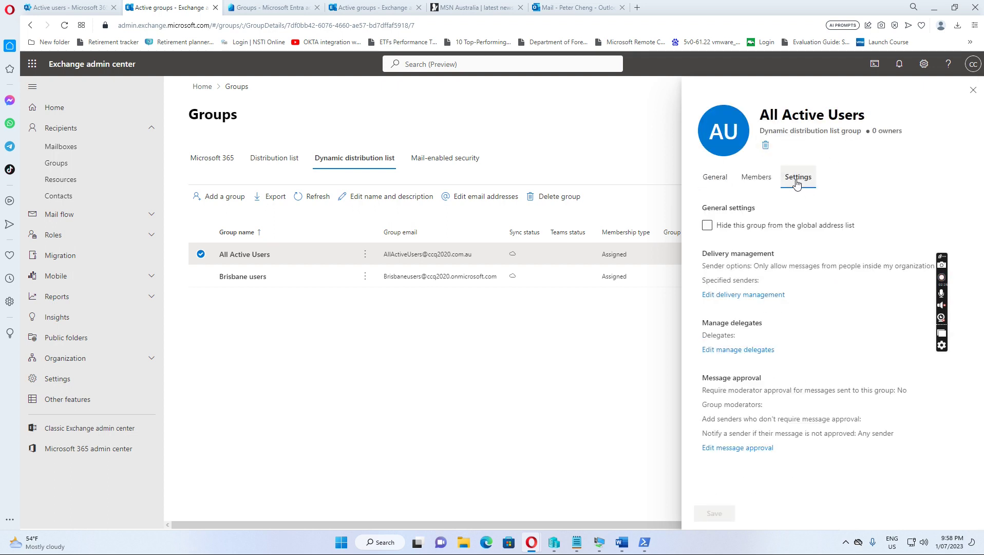
pyautogui.click(740, 296)
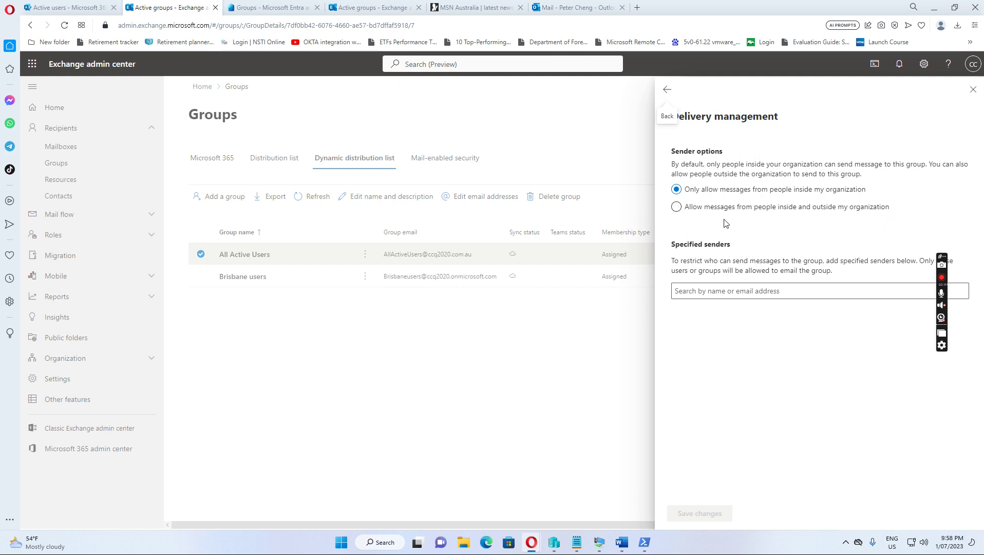
# Set AG_Exective_members as the only specified sender, save, and close the panel
pyautogui.click(677, 291)
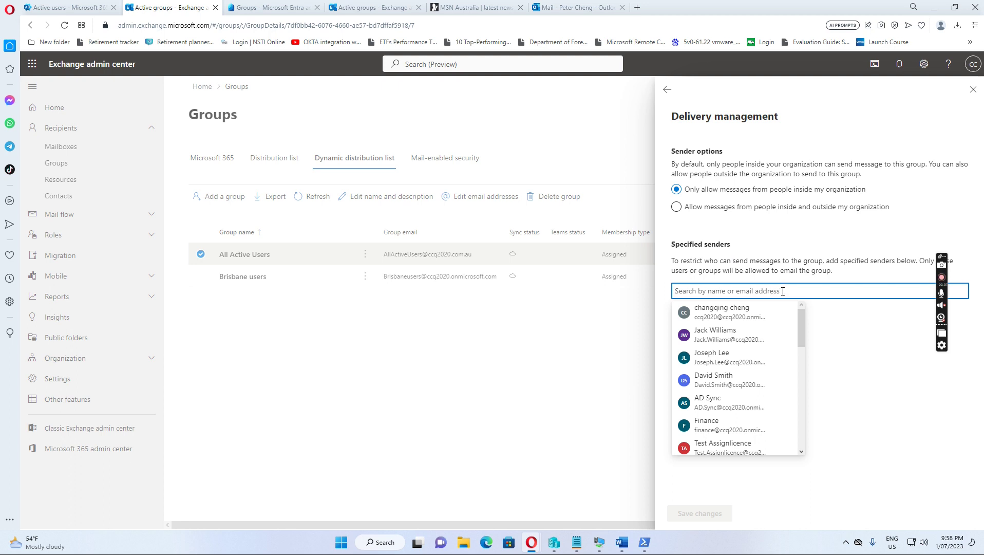
pyautogui.write('ag')
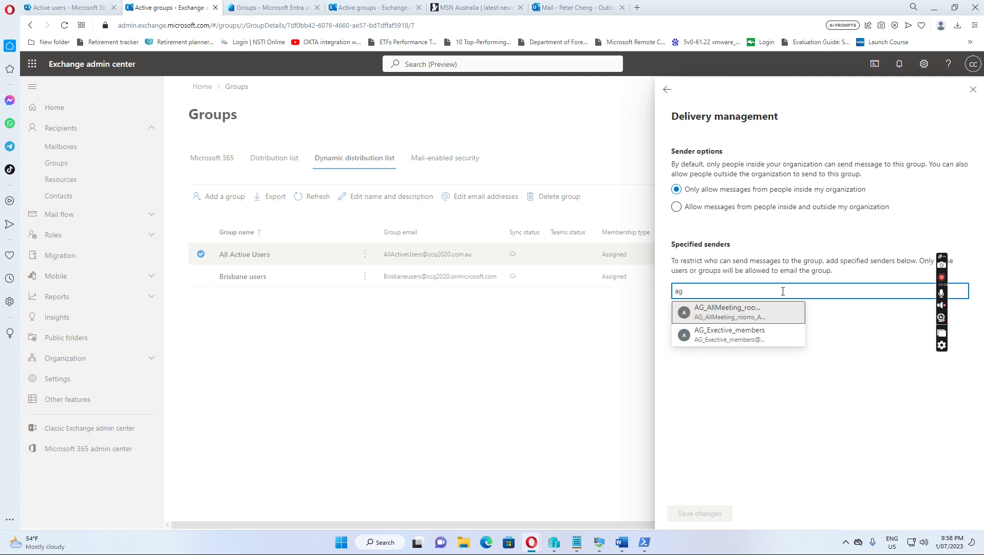
pyautogui.click(736, 334)
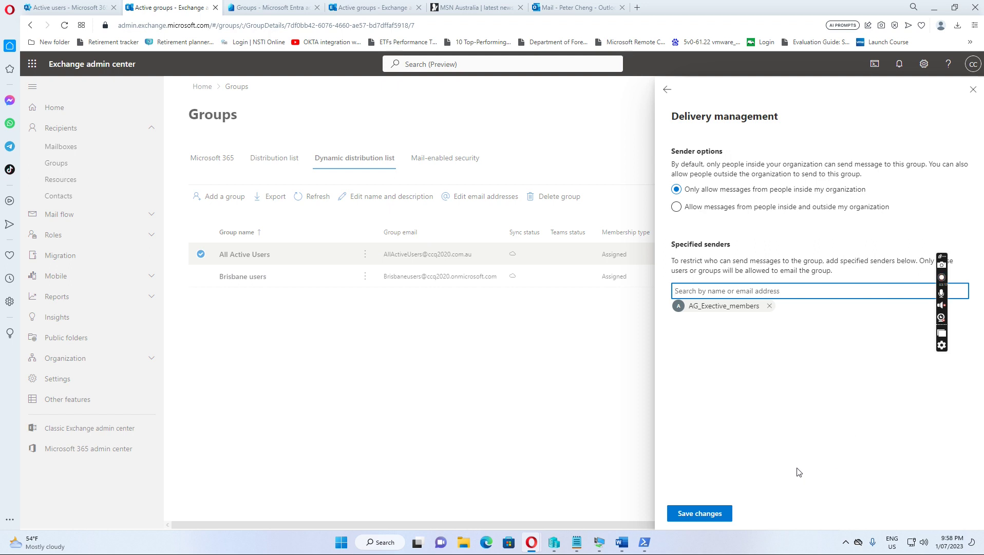
pyautogui.click(705, 514)
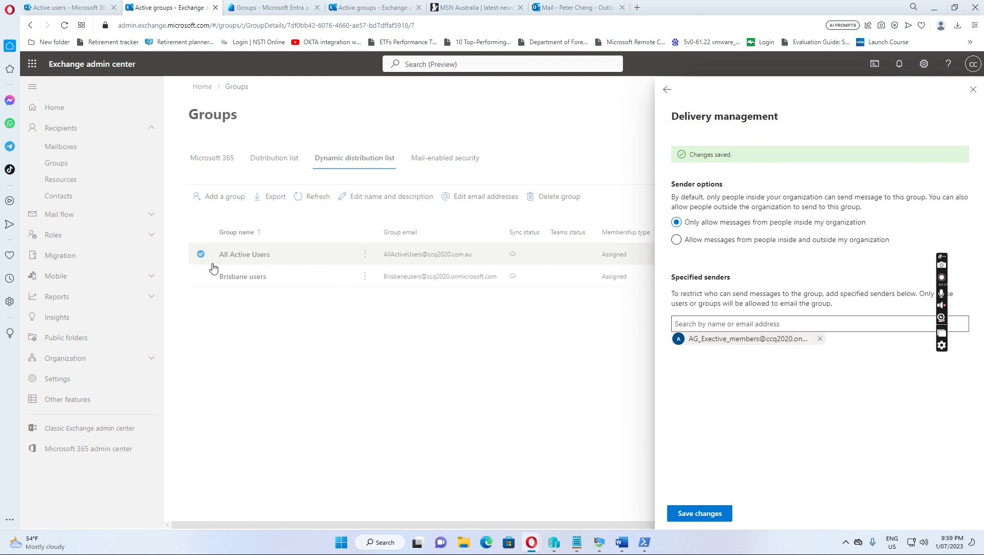
pyautogui.click(973, 92)
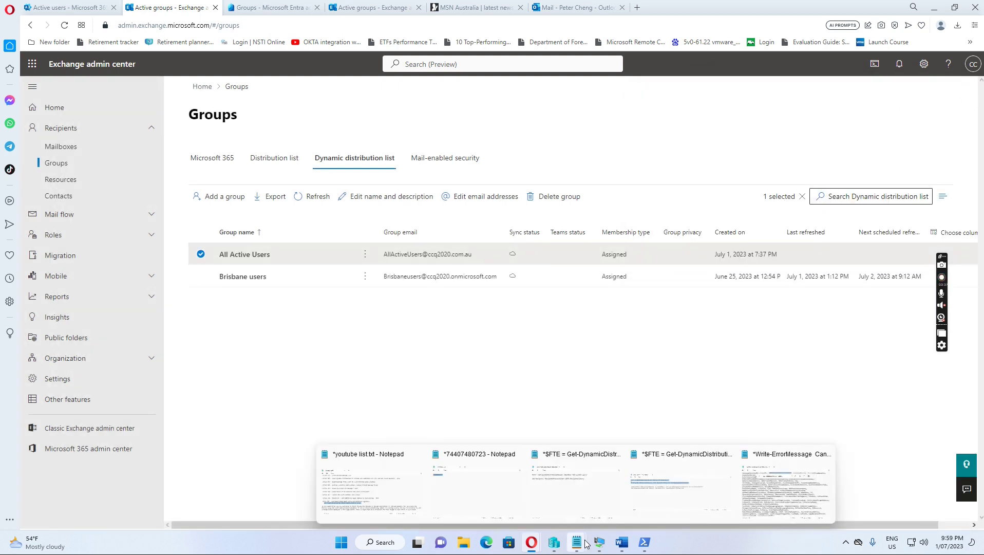
# Unlock and sign in on the w10-01 test machine, then start a new email in Outlook
pyautogui.moveTo(598, 548)
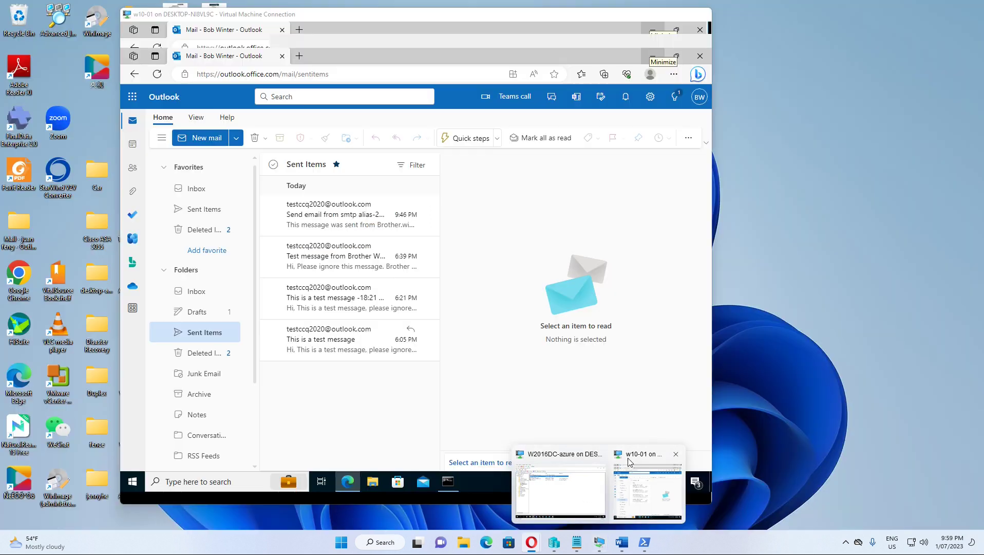
pyautogui.click(647, 490)
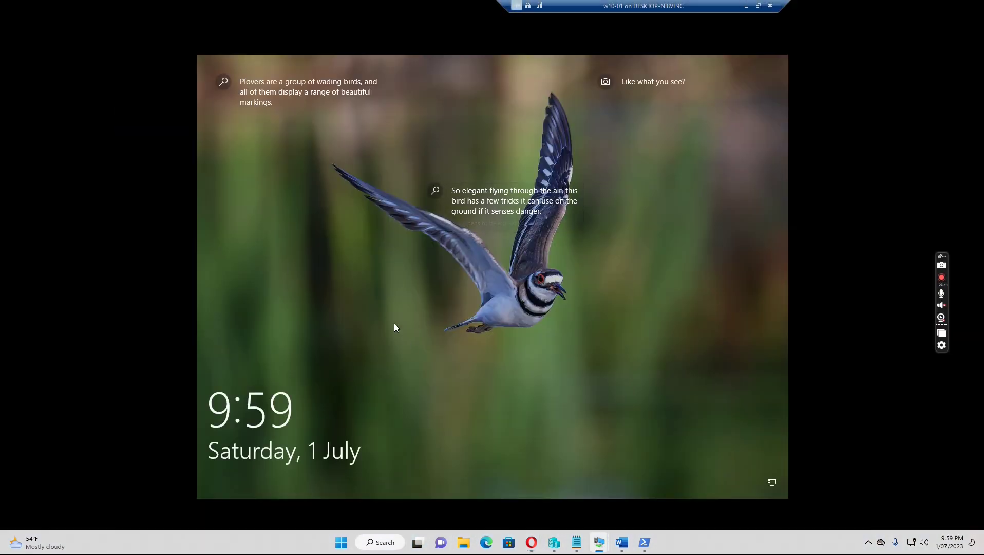
pyautogui.click(386, 300)
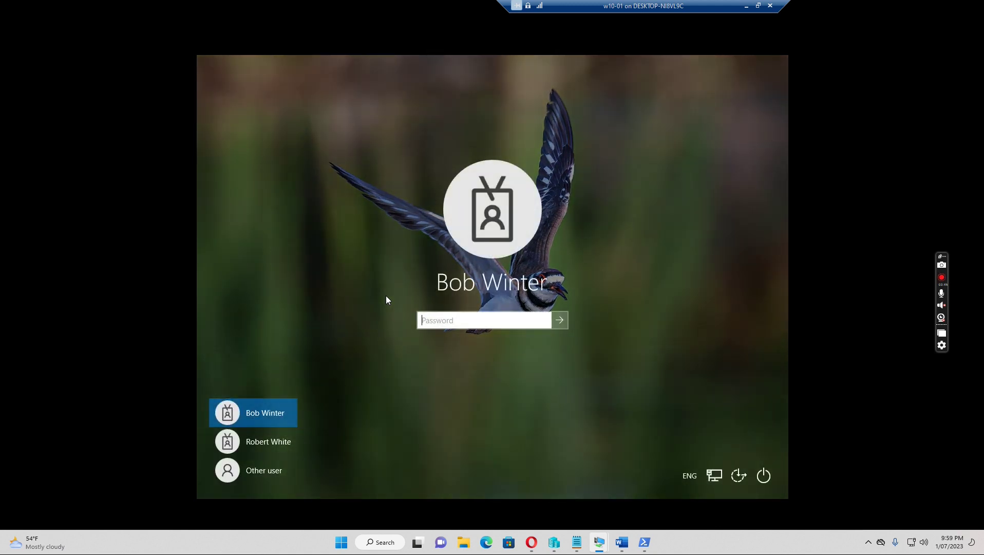
pyautogui.write('********')
pyautogui.press('Return')
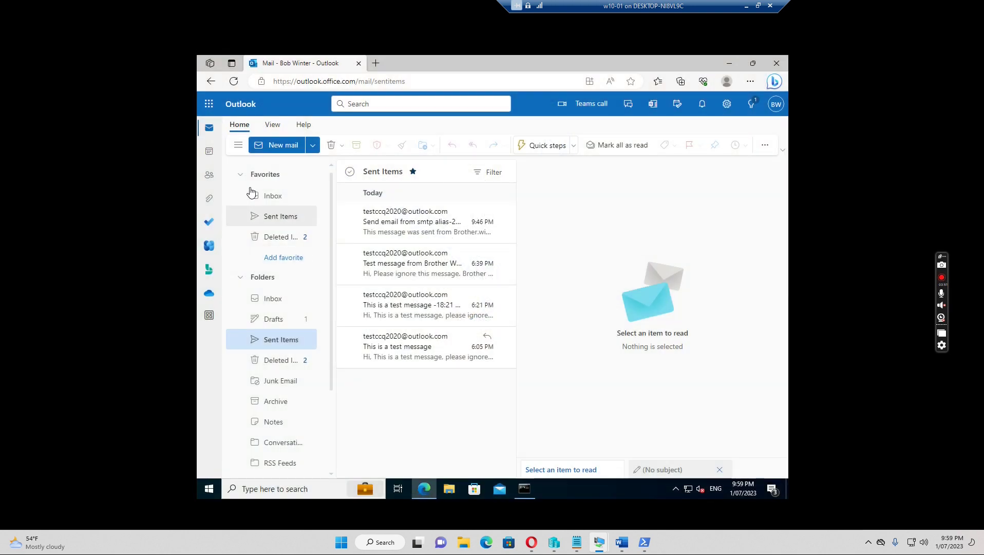
pyautogui.click(284, 145)
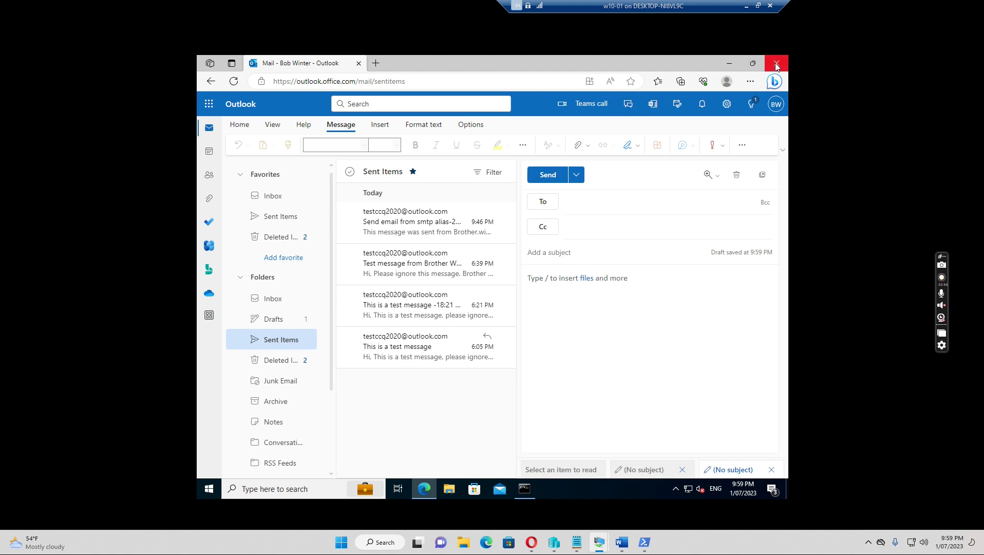
# Add All Active Users from the Default Global Address List as the message recipient
pyautogui.click(546, 203)
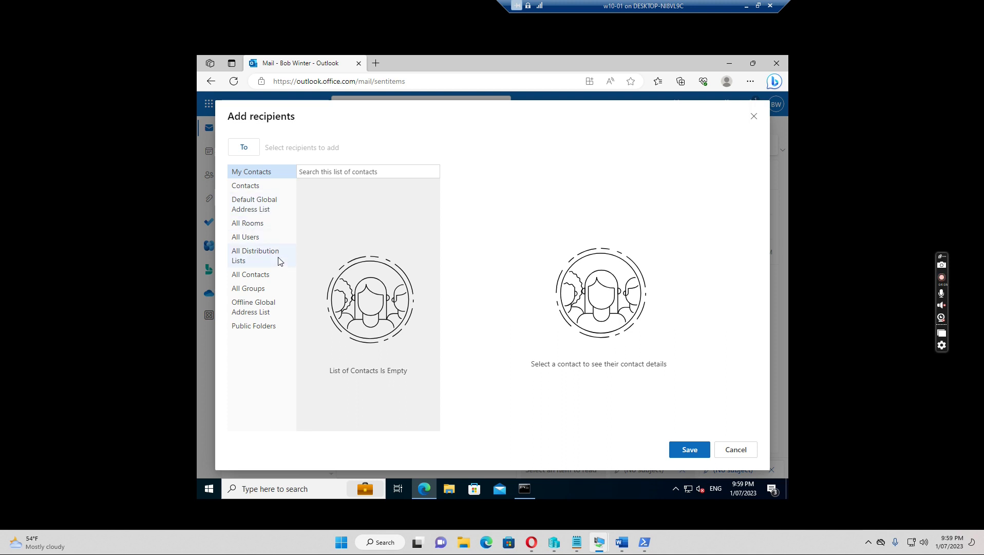
pyautogui.click(263, 257)
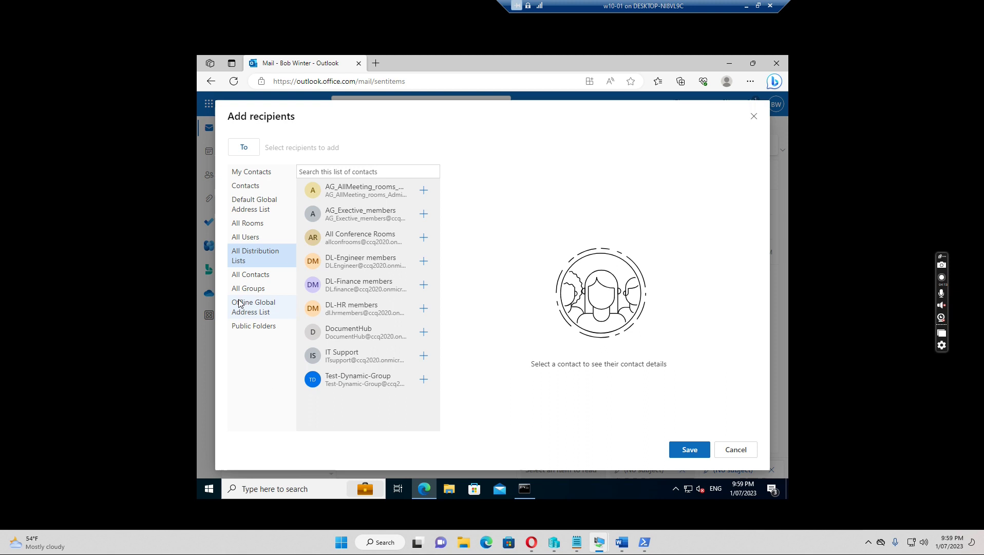
pyautogui.click(259, 204)
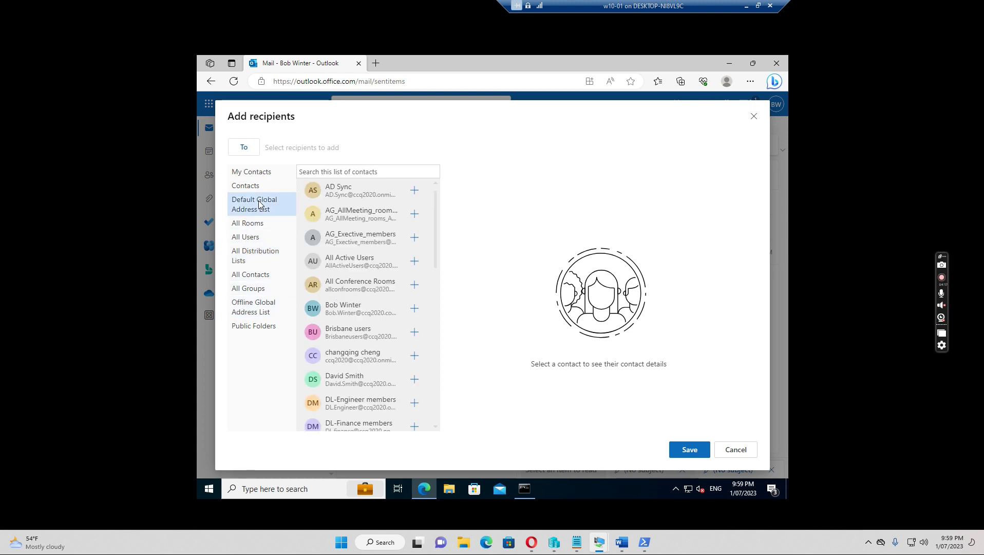
pyautogui.click(348, 167)
pyautogui.write('all')
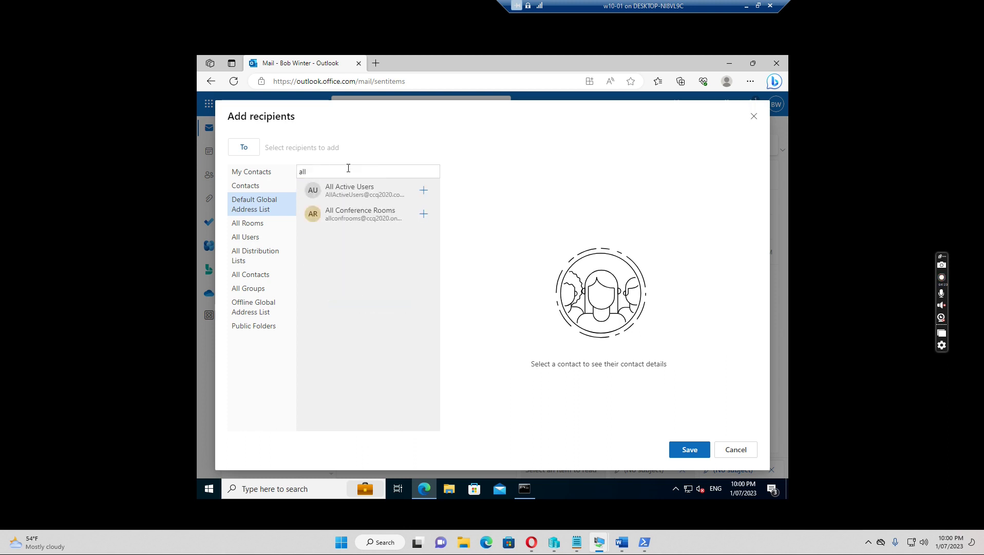
pyautogui.click(367, 191)
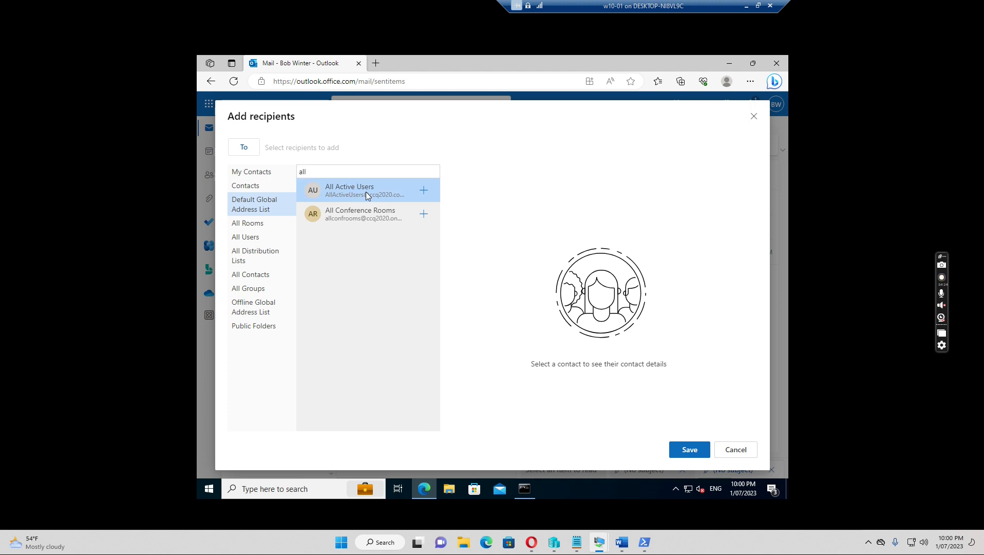
pyautogui.click(422, 193)
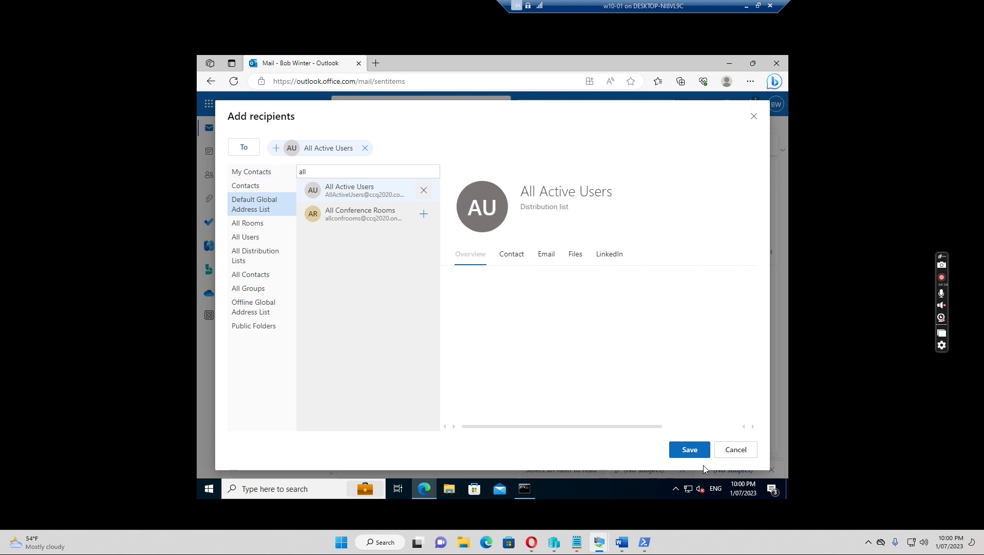
pyautogui.click(689, 450)
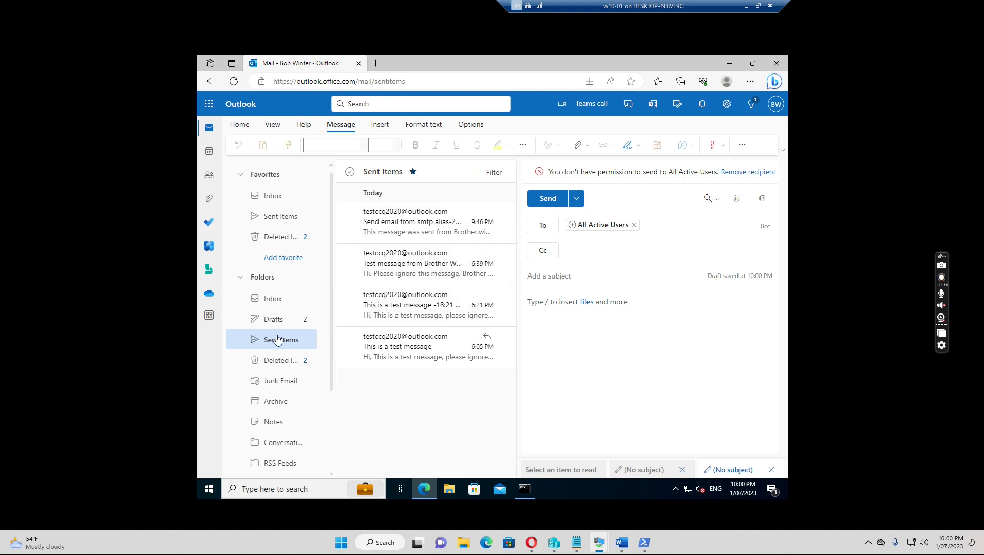
# Switch to the Inbox folder in the left pane
pyautogui.click(269, 302)
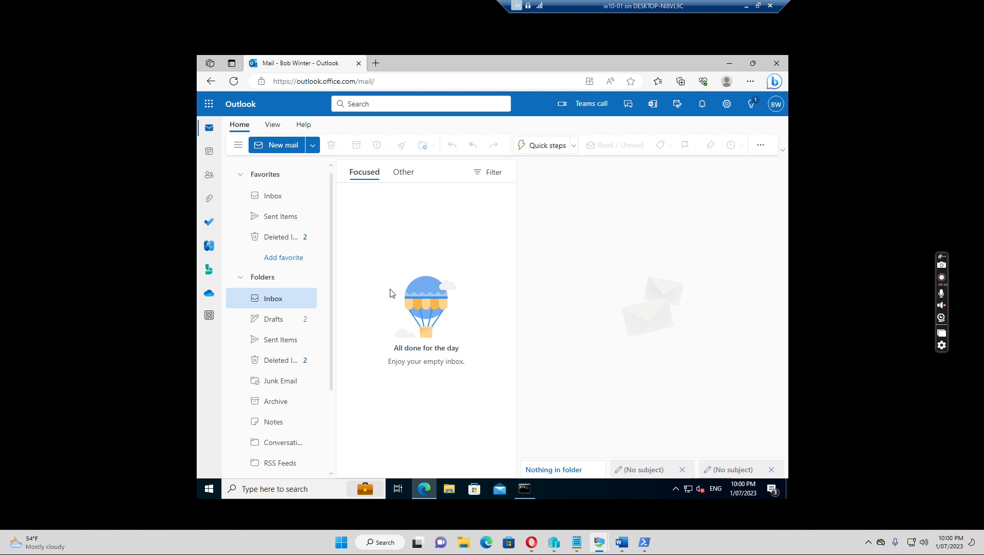
# Sign out of the current Windows account from the Start menu
pyautogui.click(208, 491)
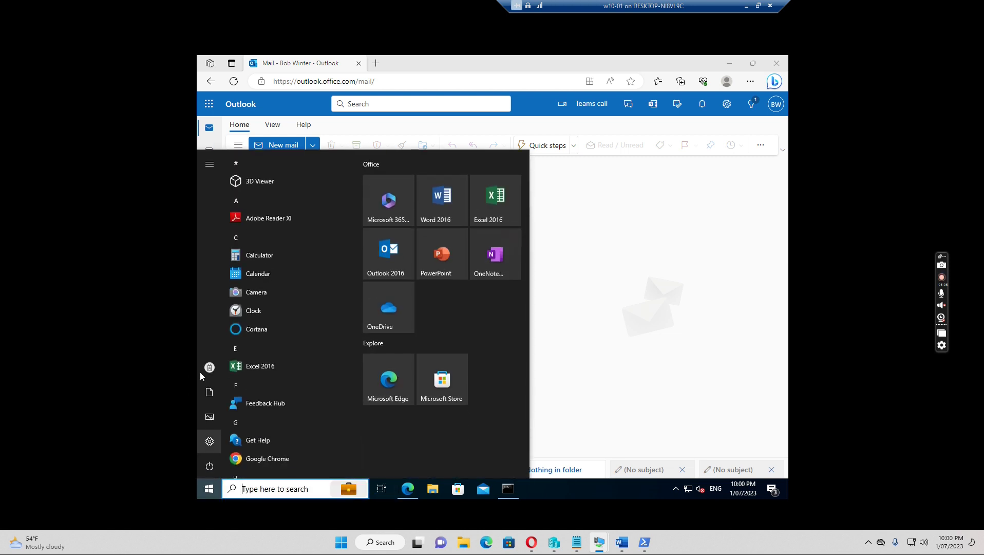
pyautogui.click(208, 377)
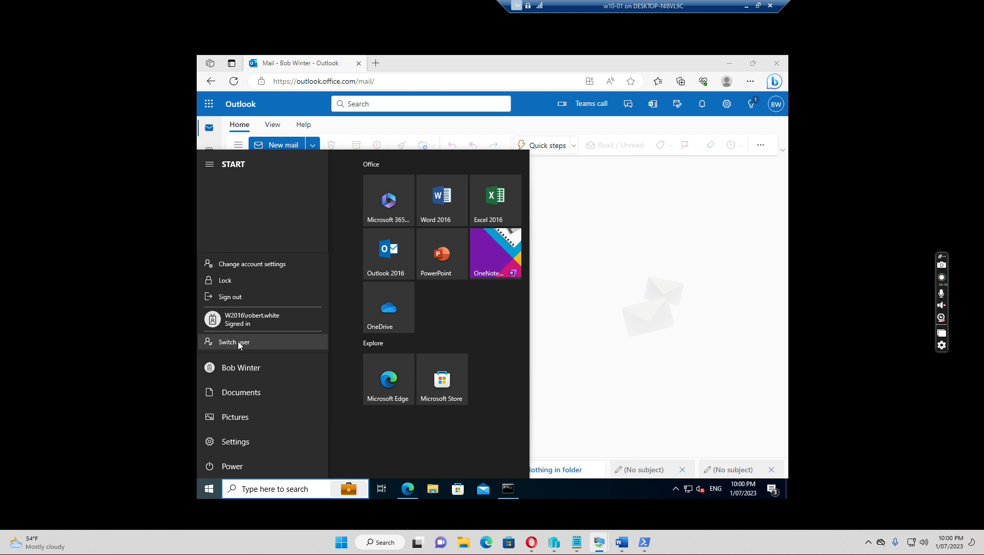
pyautogui.click(232, 297)
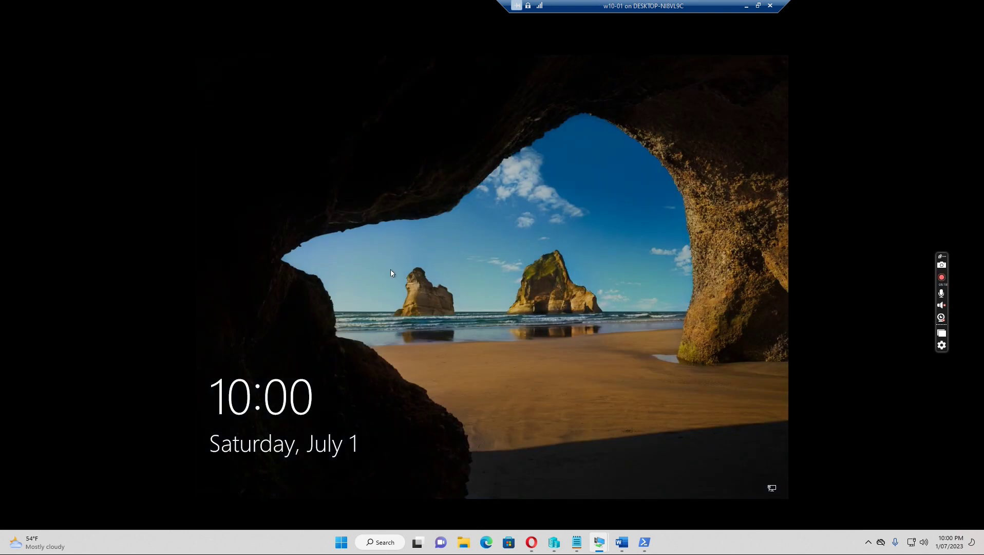
# Sign in as the other domain user via Other user with their username and password
pyautogui.click(391, 274)
pyautogui.click(394, 304)
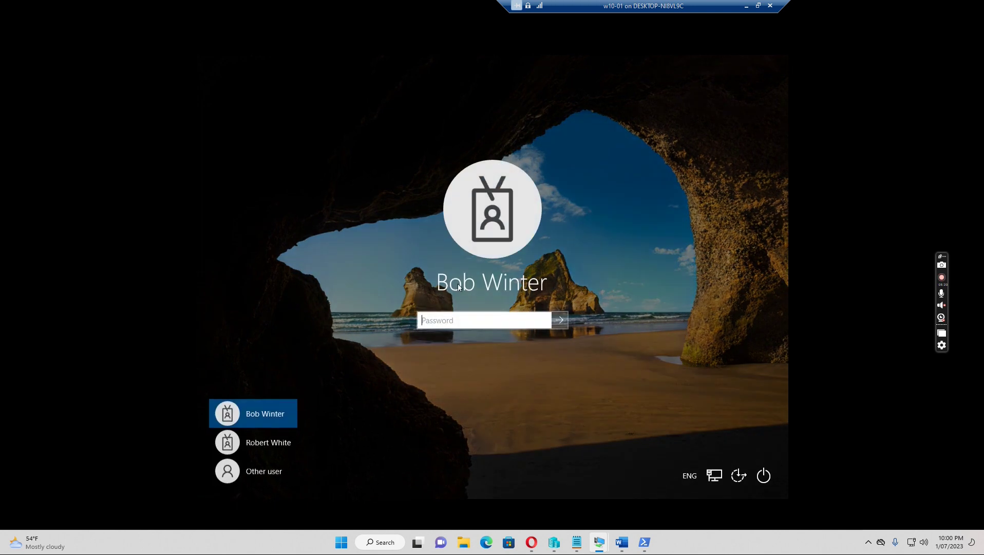
pyautogui.click(267, 468)
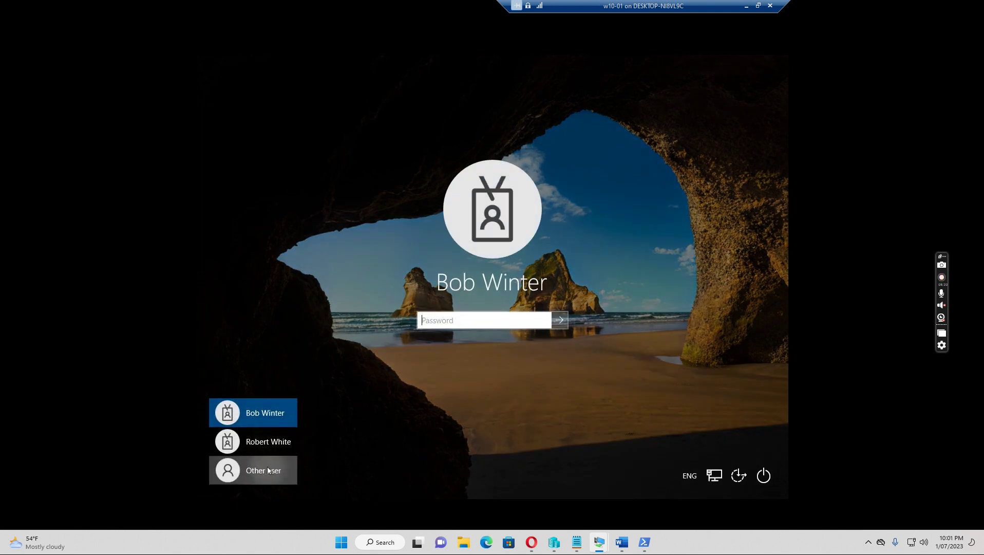
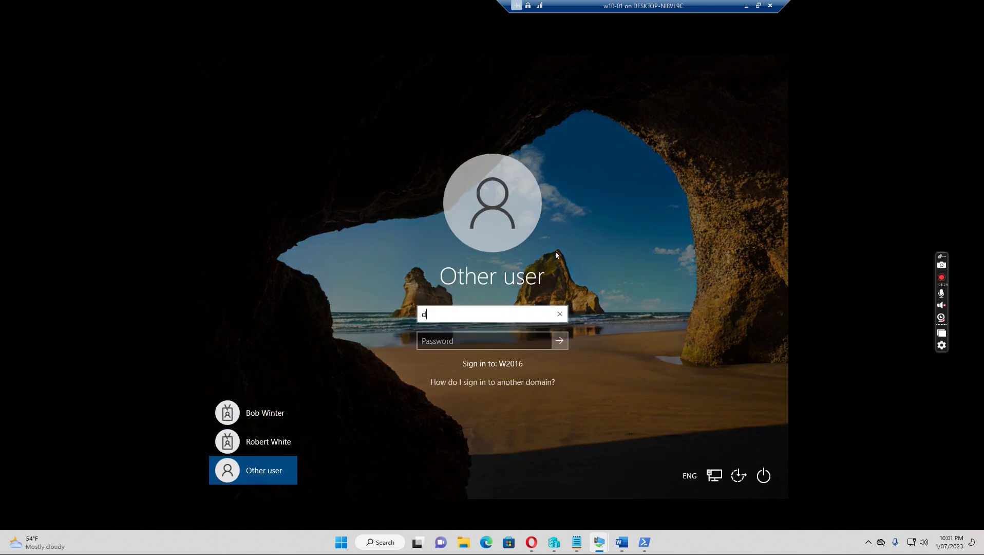
pyautogui.press('Tab')
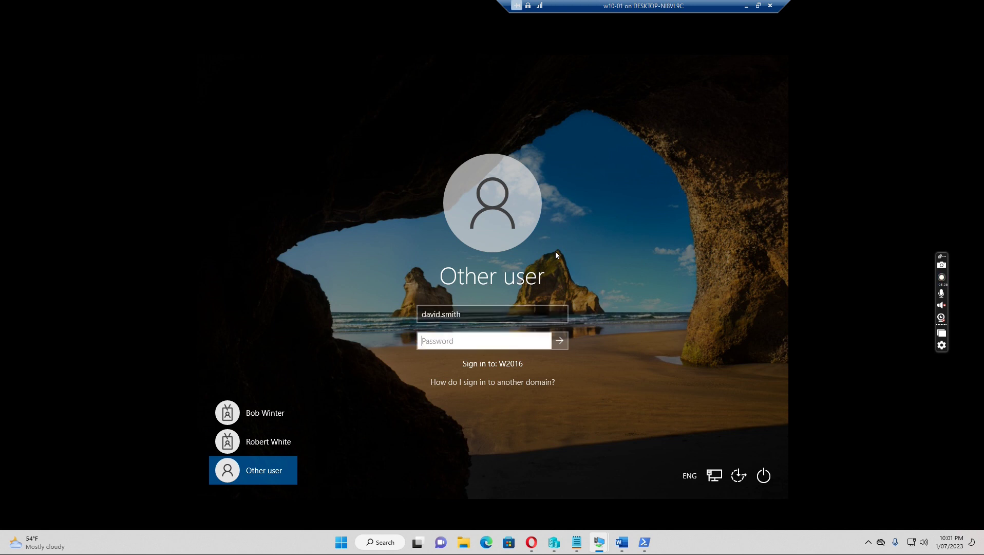
pyautogui.write('••••••••')
pyautogui.press('Return')
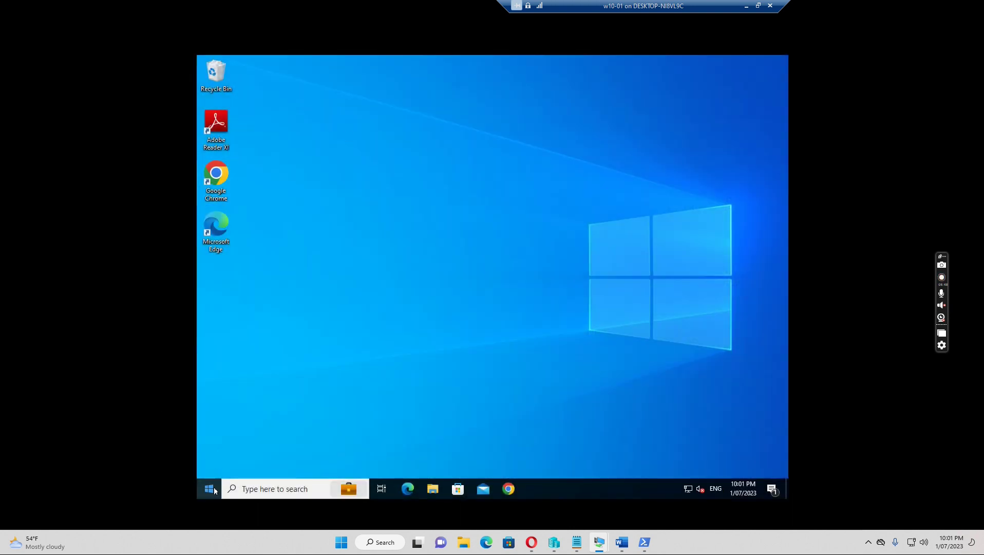
# Launch Outlook 2016 from the Start menu's app list
pyautogui.click(210, 489)
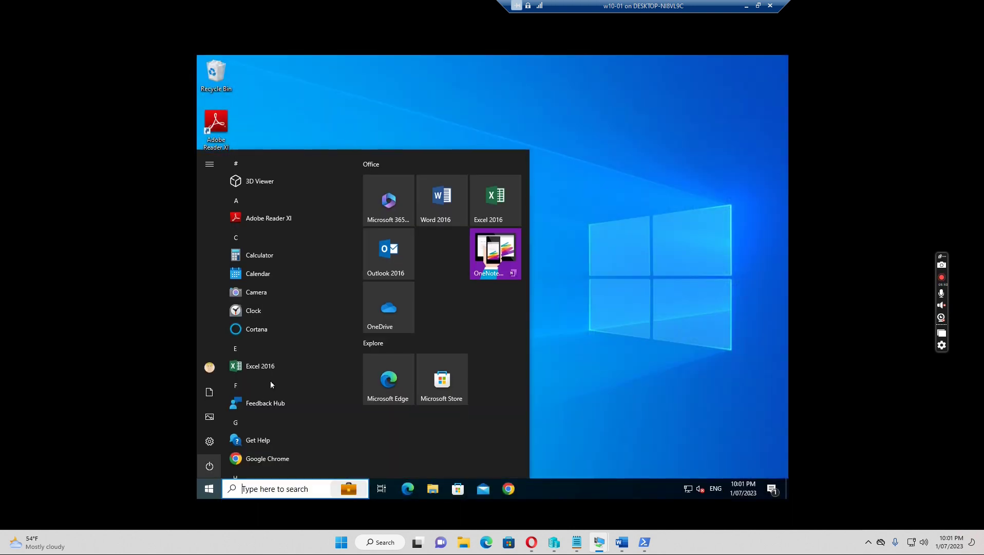
pyautogui.scroll(-5, 302, 378)
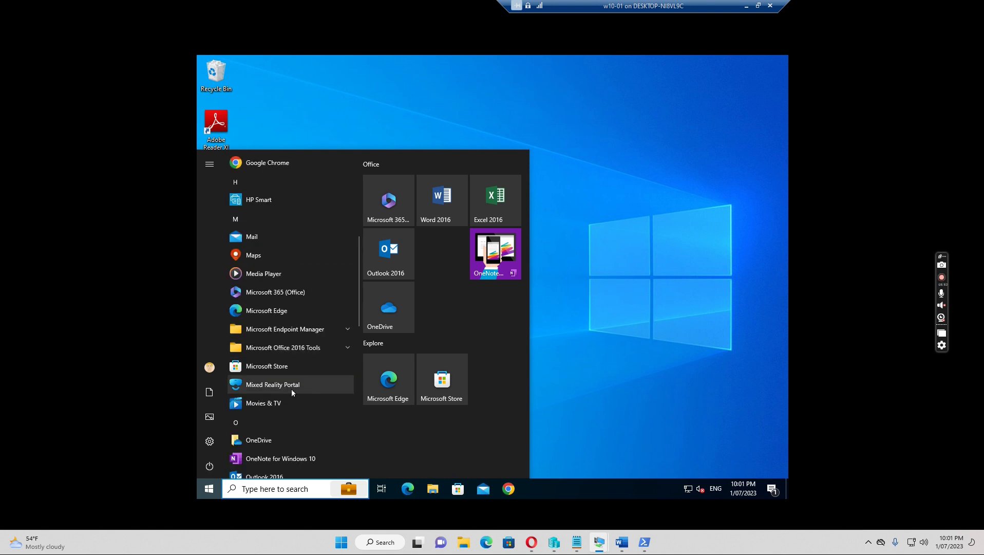
pyautogui.scroll(-4, 291, 389)
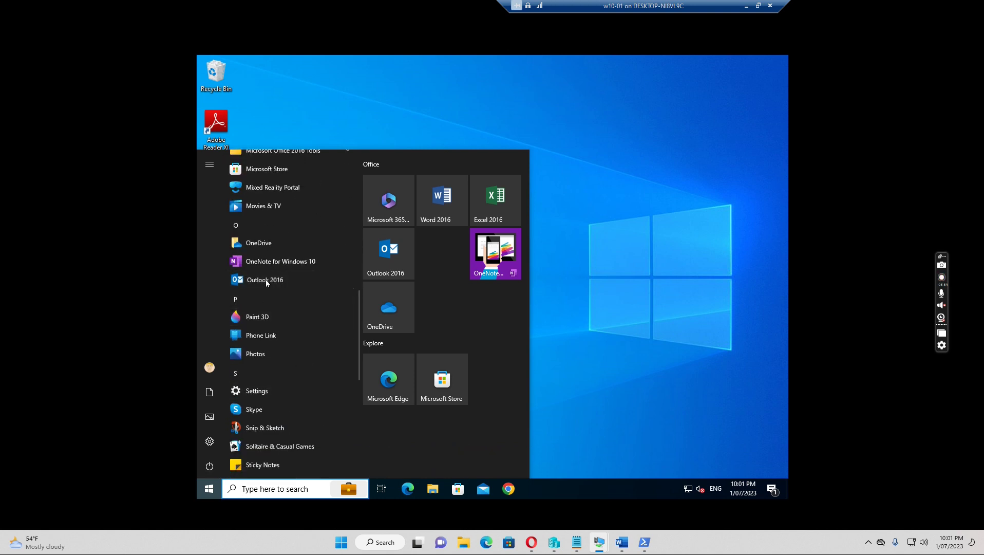
pyautogui.click(265, 279)
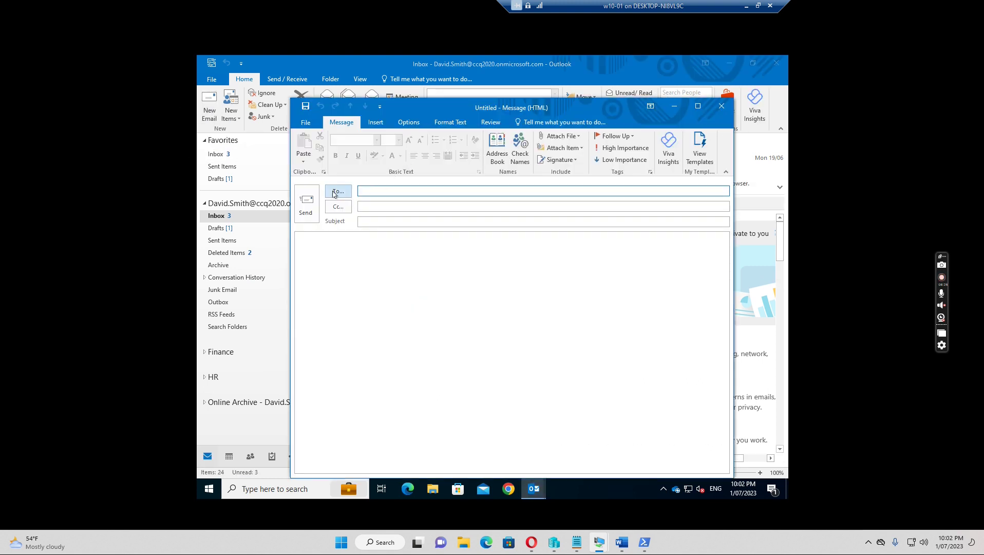
# Add All Active Users from the Global Address List as the To recipient
pyautogui.click(338, 192)
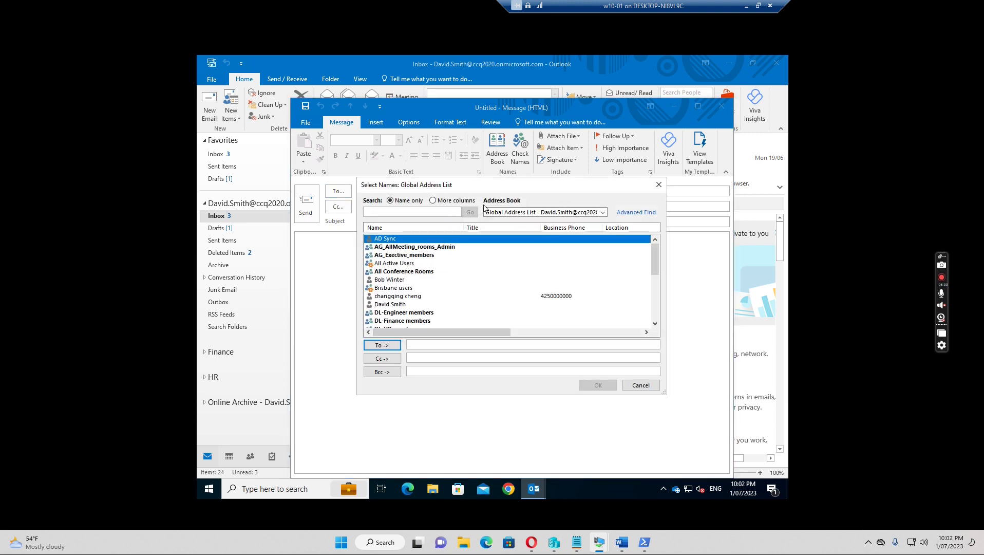
pyautogui.click(604, 212)
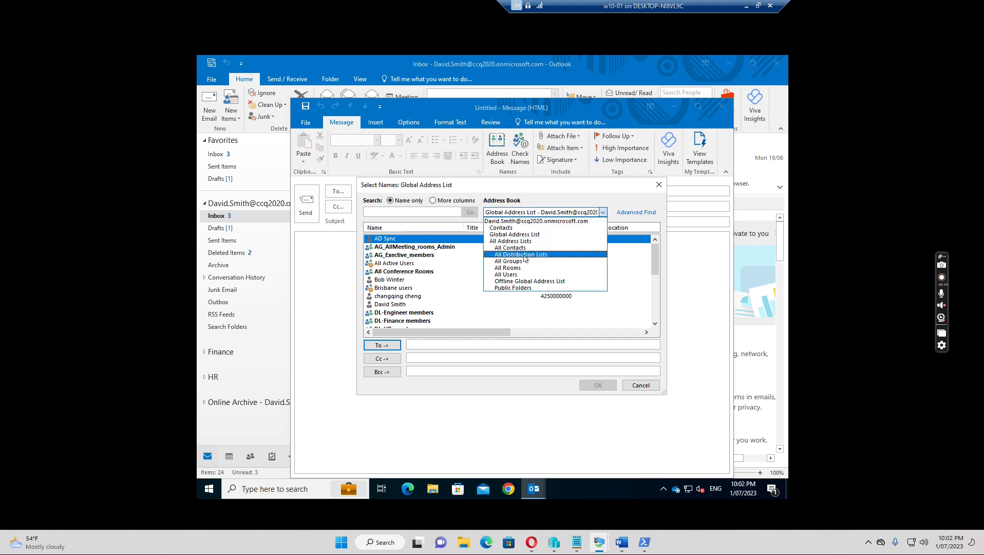
pyautogui.click(518, 234)
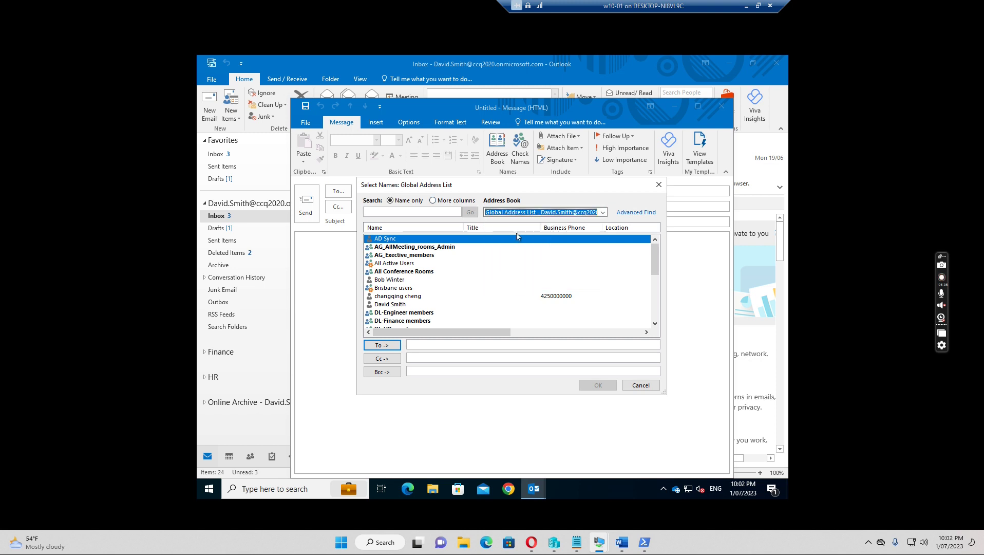
pyautogui.click(397, 264)
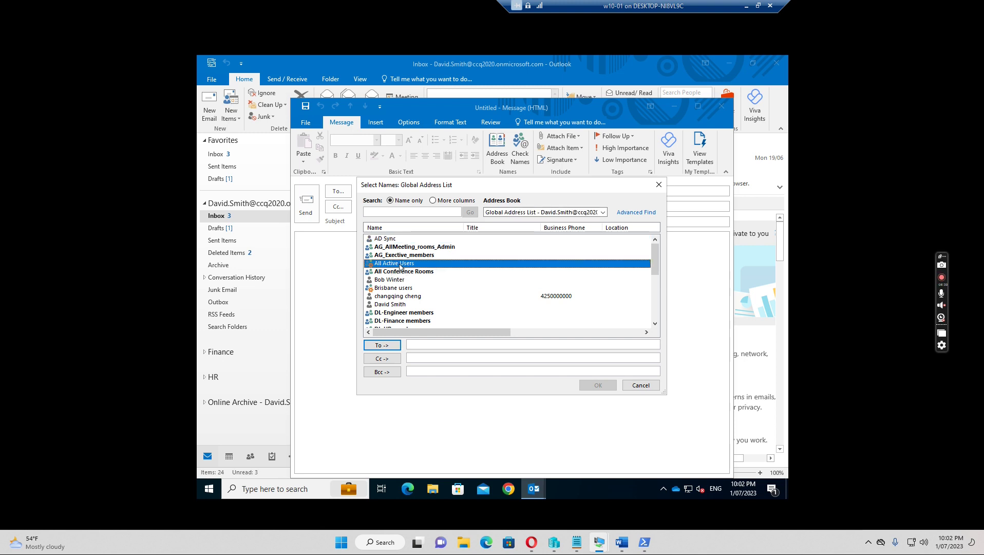
pyautogui.click(379, 345)
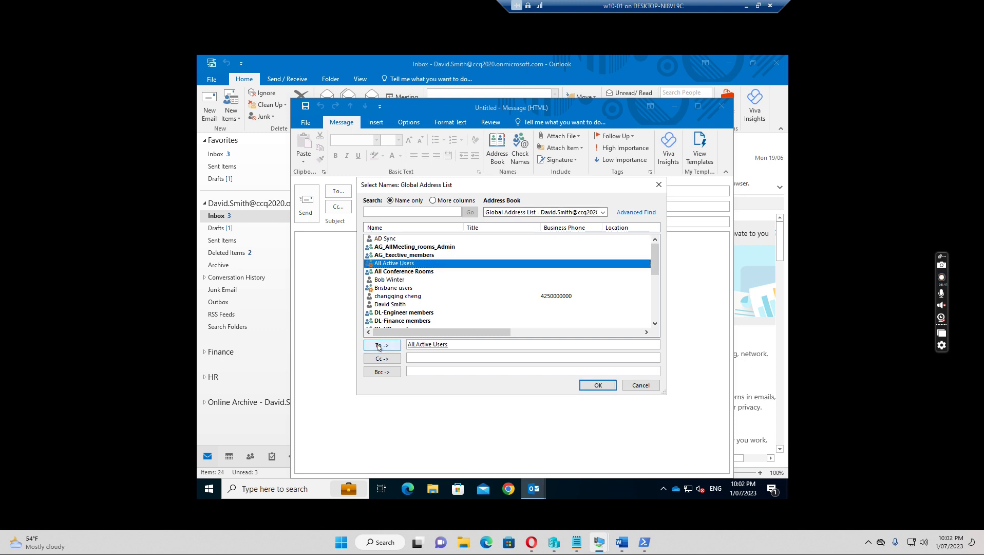
pyautogui.click(598, 386)
# Enter the subject 'test message 22:02 01/07/2023'
pyautogui.click(375, 222)
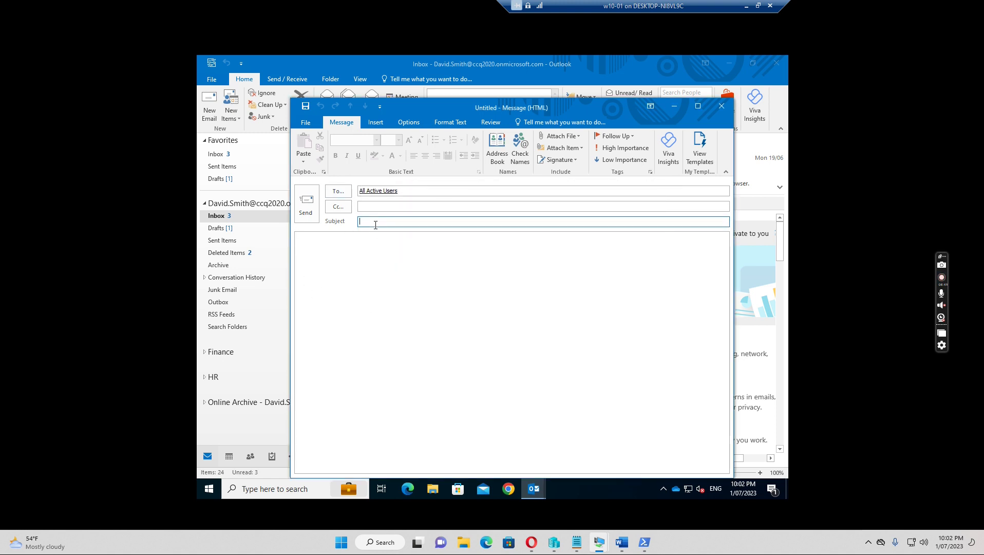
pyautogui.write('te')
pyautogui.write('st message 22:02 01/07/2023')
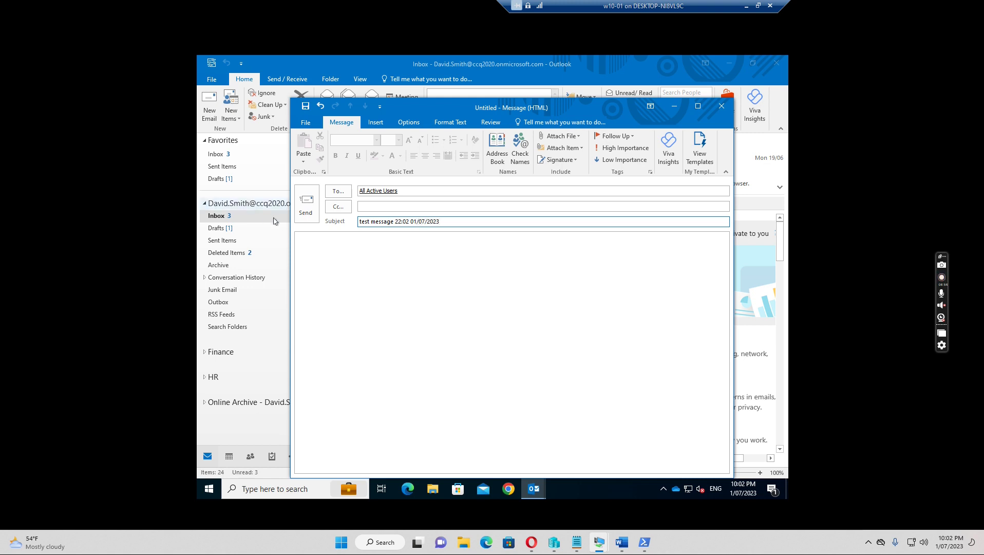
# Send 'test message 22:02 01/07/2023' and open the copy that arrives in the Inbox
pyautogui.click(312, 211)
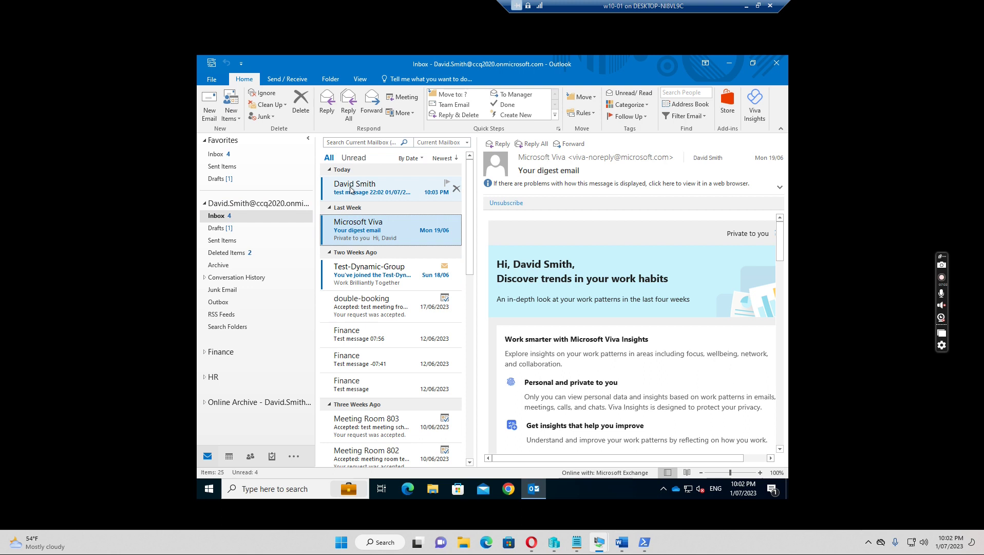
pyautogui.click(351, 189)
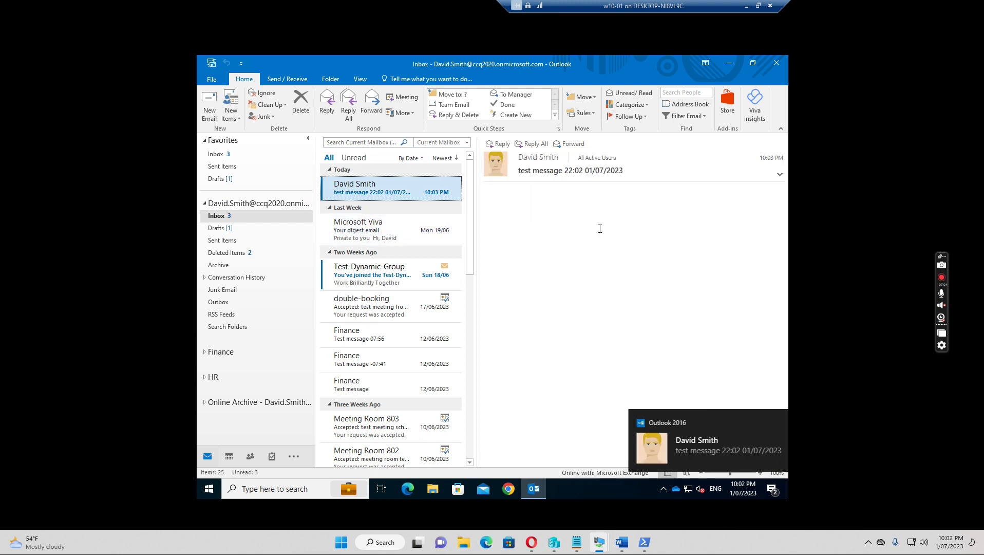